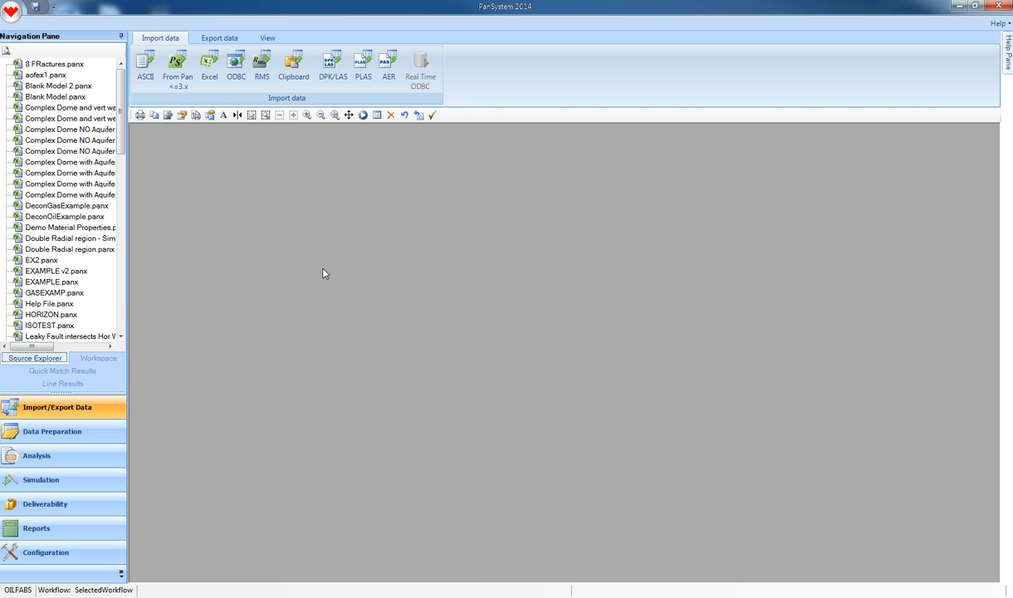
Open the EXAMPLE project and start building a Numerical Model for the well.
left_click(12, 10)
left_click(114, 35)
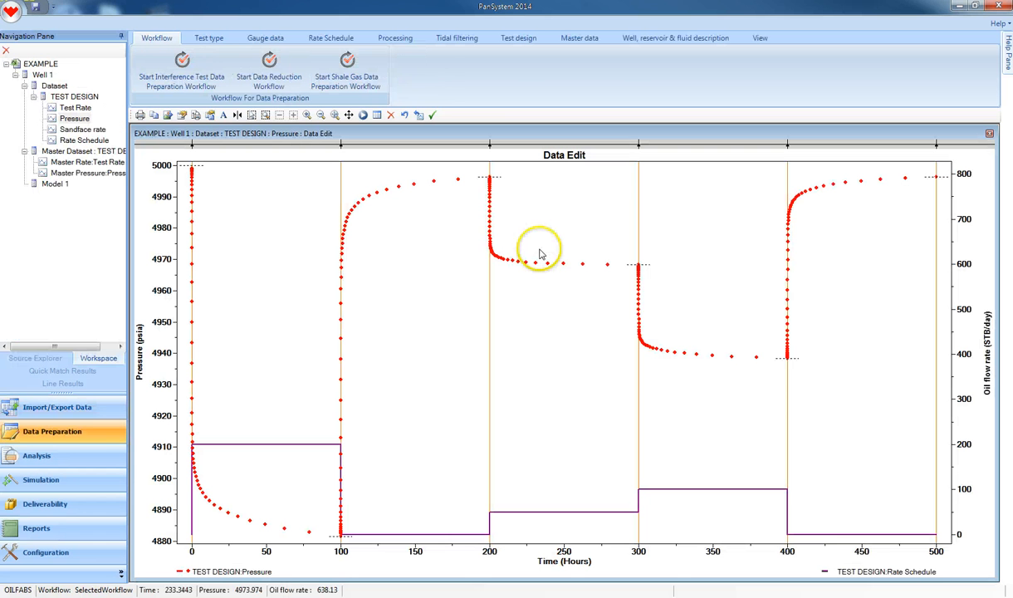
left_click(652, 42)
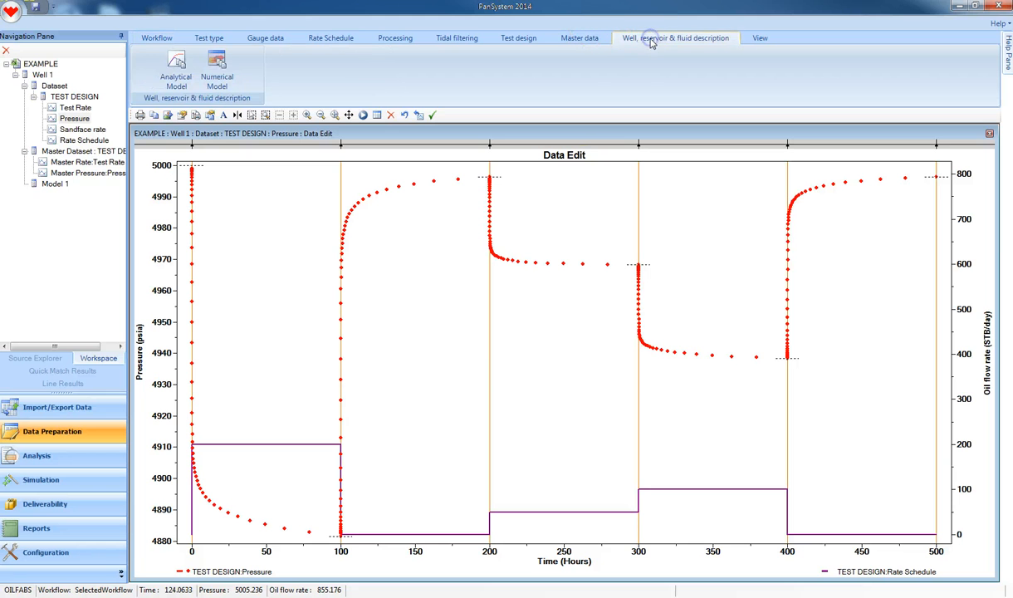
left_click(217, 74)
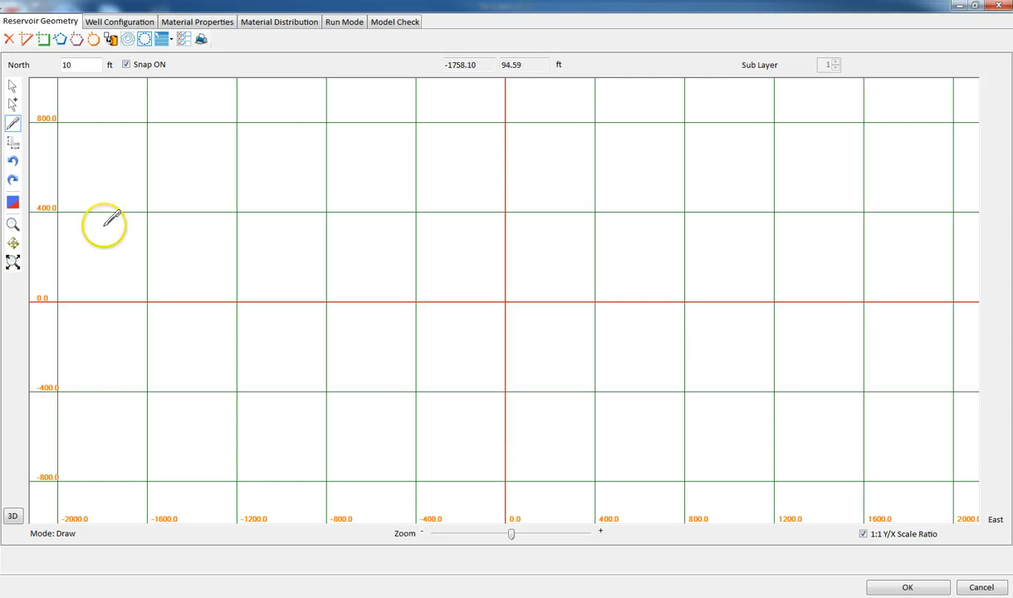
Draw a rectangular reservoir boundary about 1270 by 1280 ft around the well, checking its scale and 200 ft thickness.
left_click(43, 39)
left_click(193, 190)
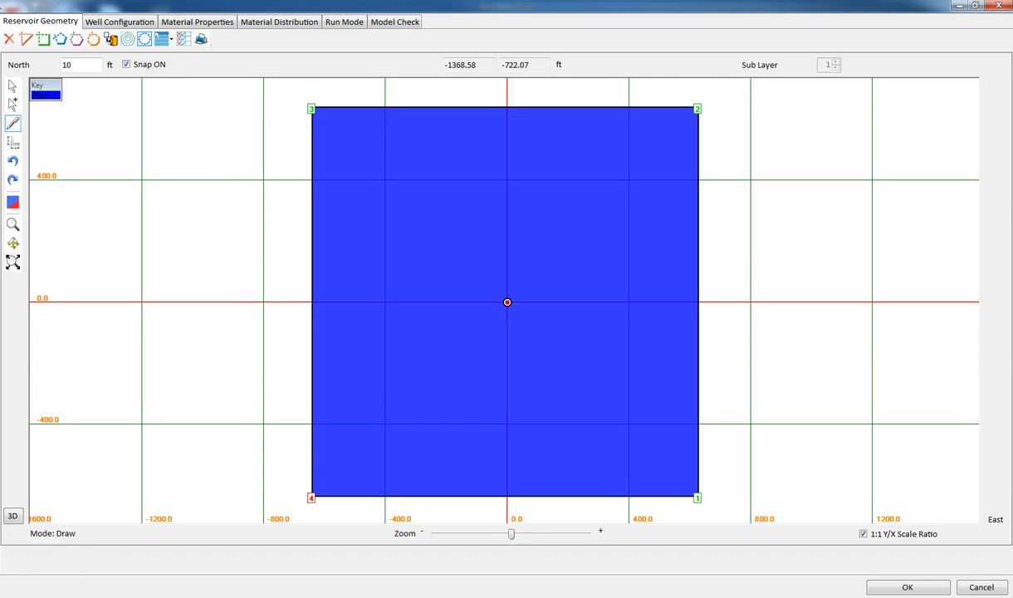
left_click(86, 376)
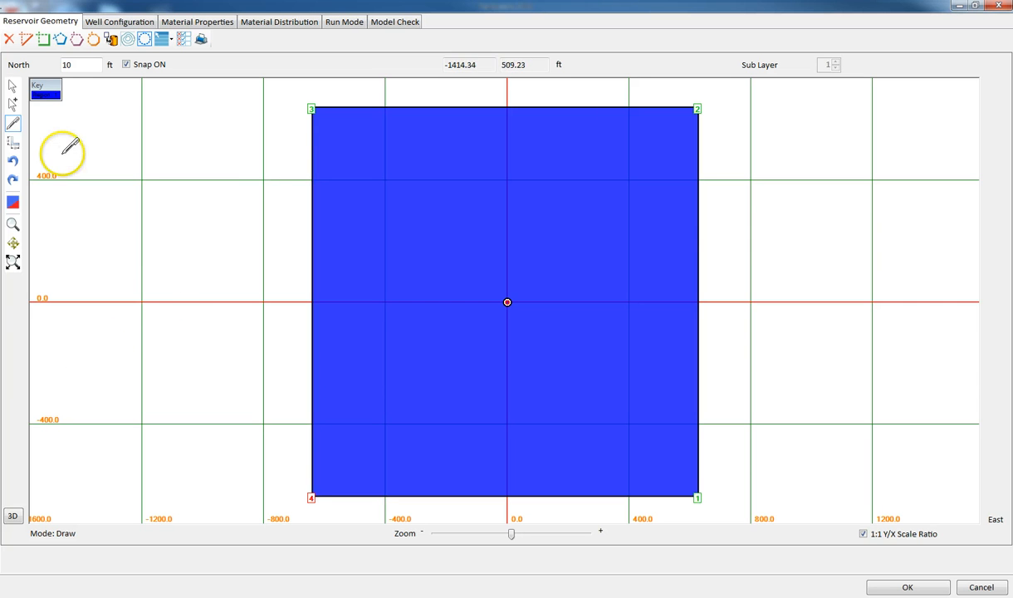
left_click(12, 142)
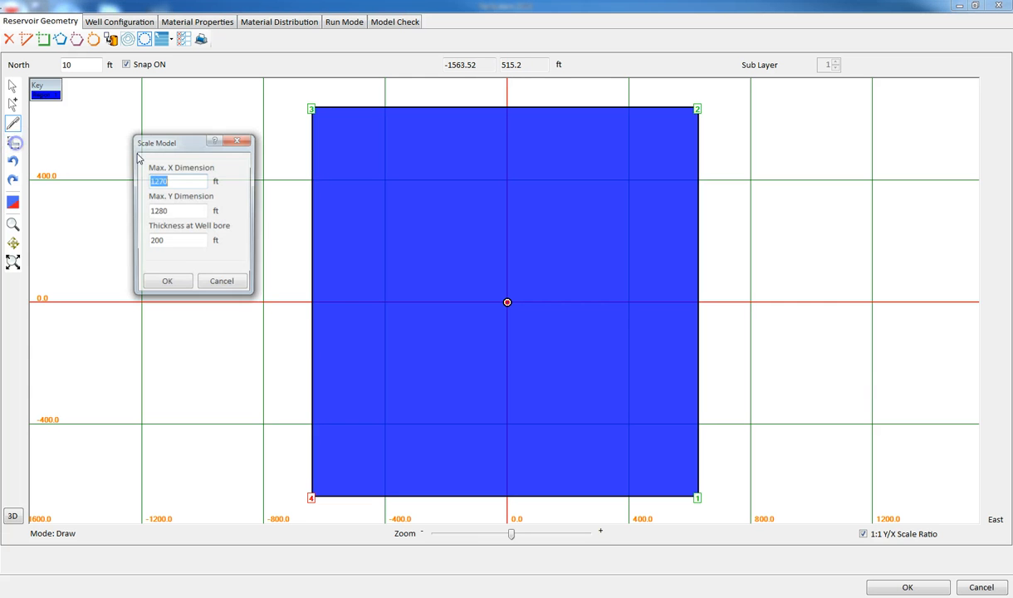
left_click(166, 285)
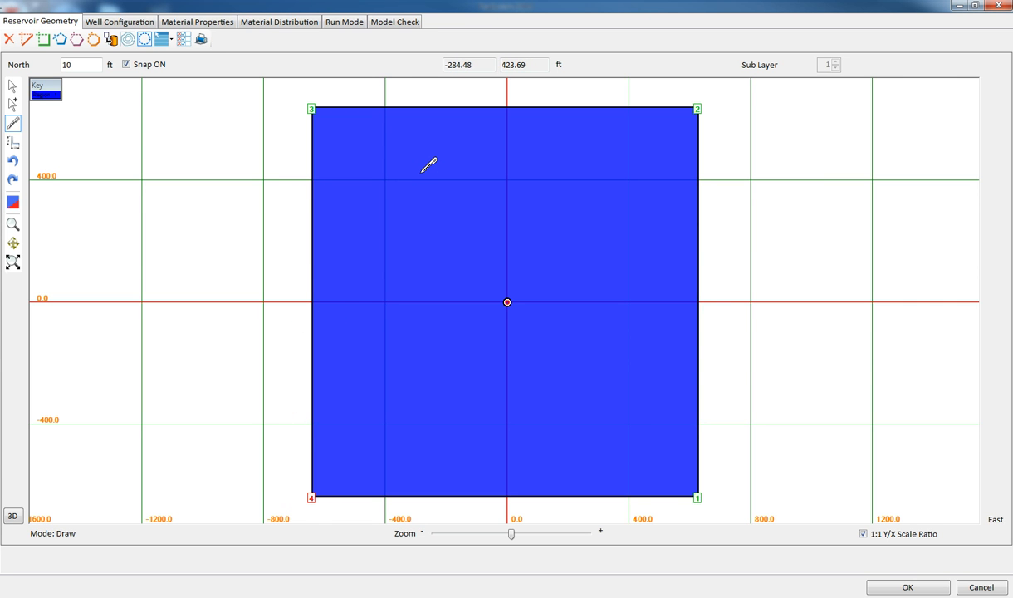
Set the sub-layer thickness at node 3 to 1 ft in the node and layer configuration.
left_click(183, 41)
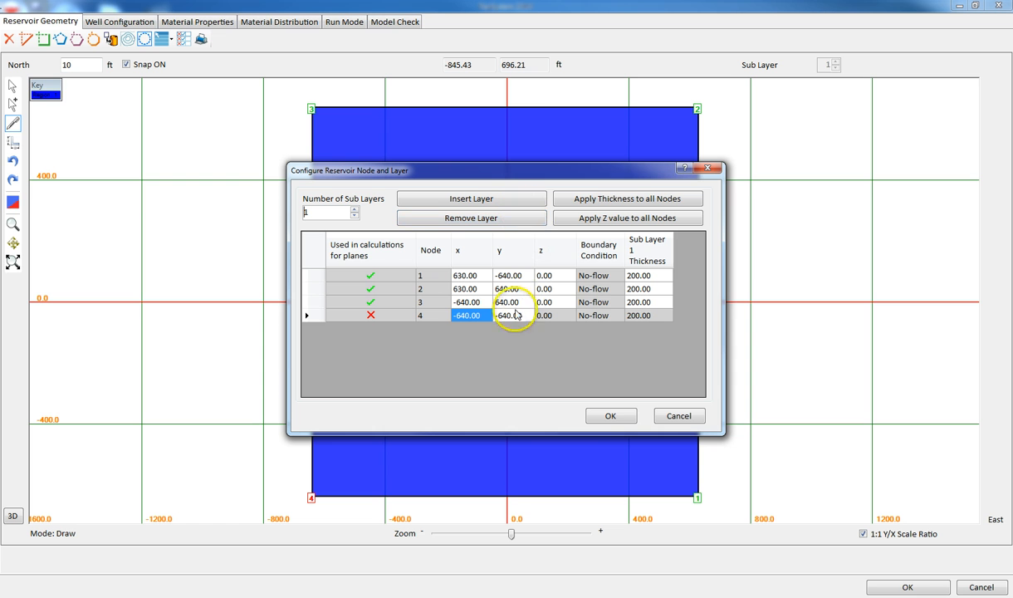
left_click(638, 303)
type("1")
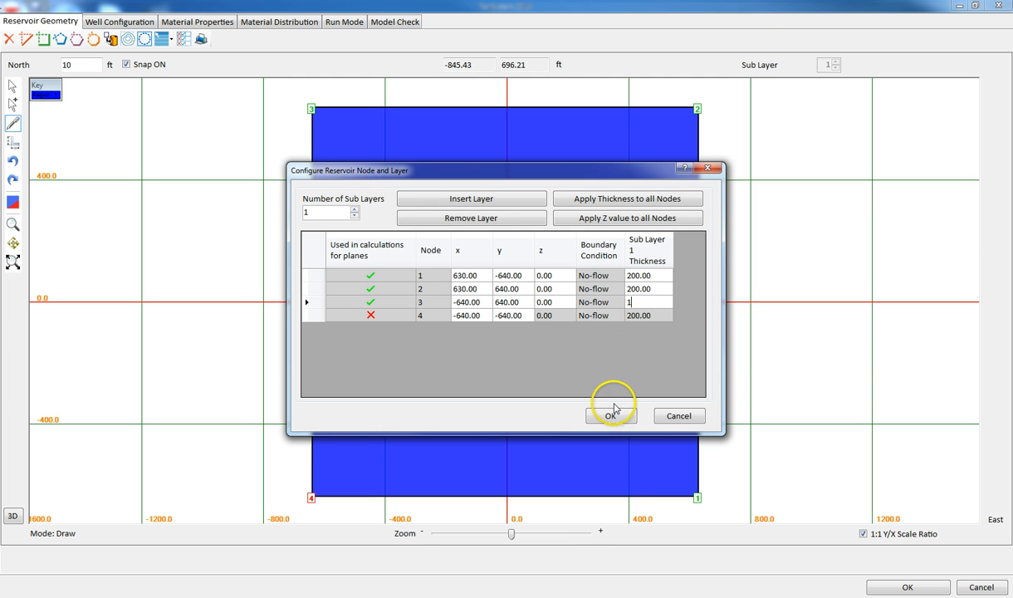
left_click(648, 289)
left_click(646, 304)
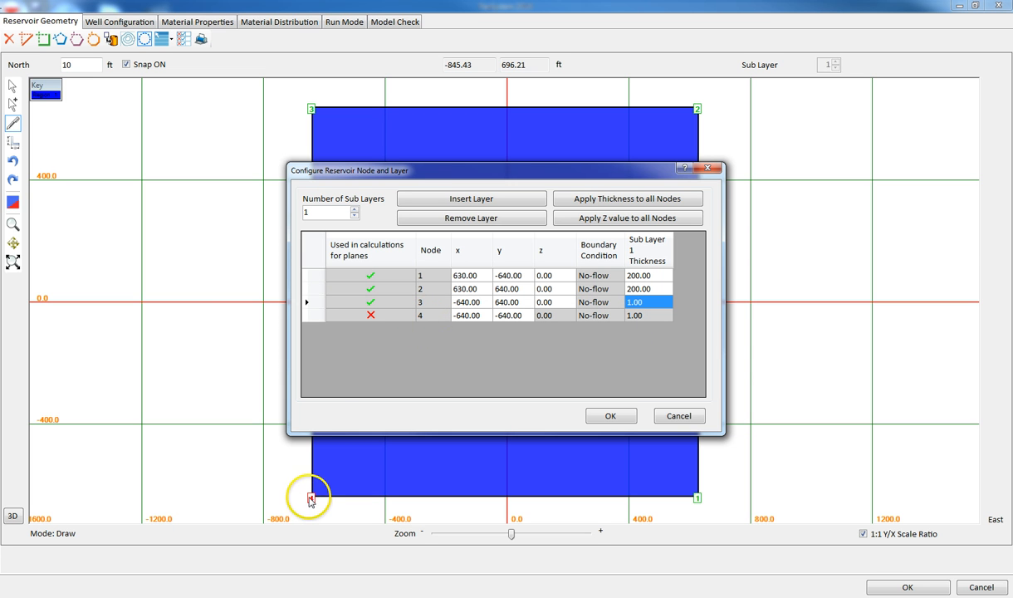
left_click(610, 418)
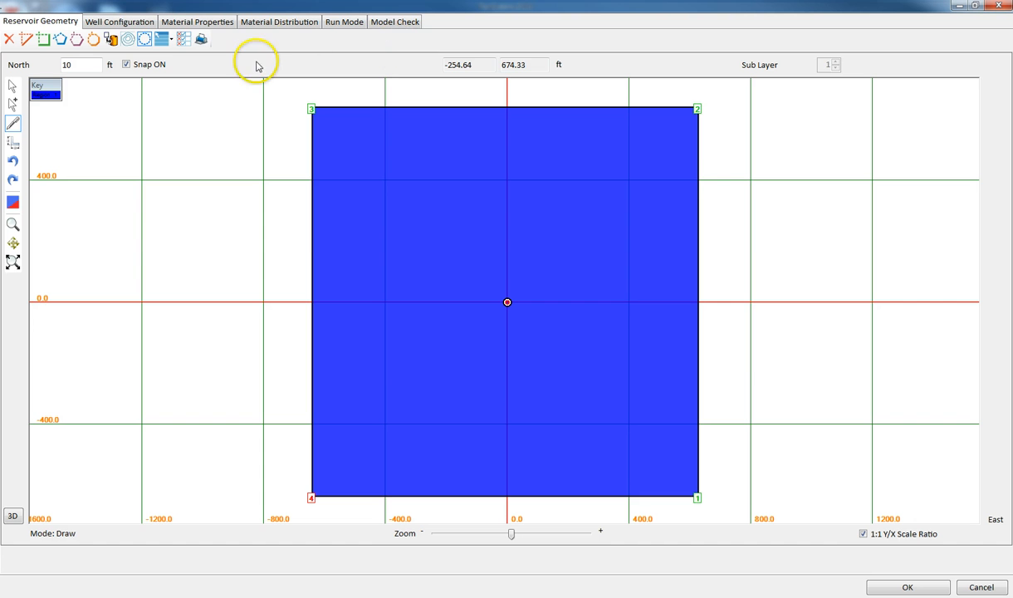
Set the well's first open interval end to 050 ft, run the model check and accept the model.
left_click(120, 22)
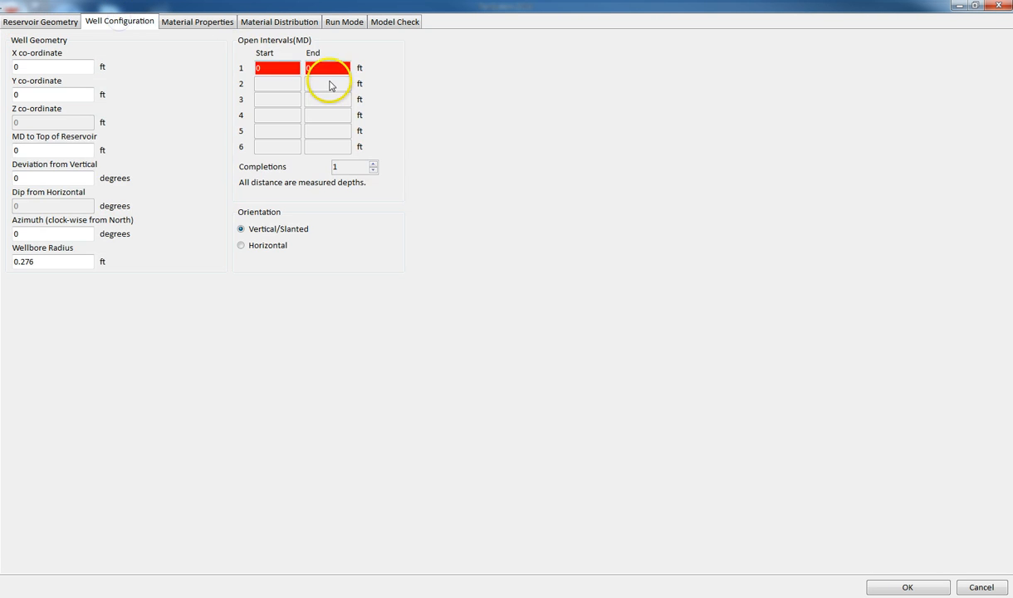
left_click(316, 68)
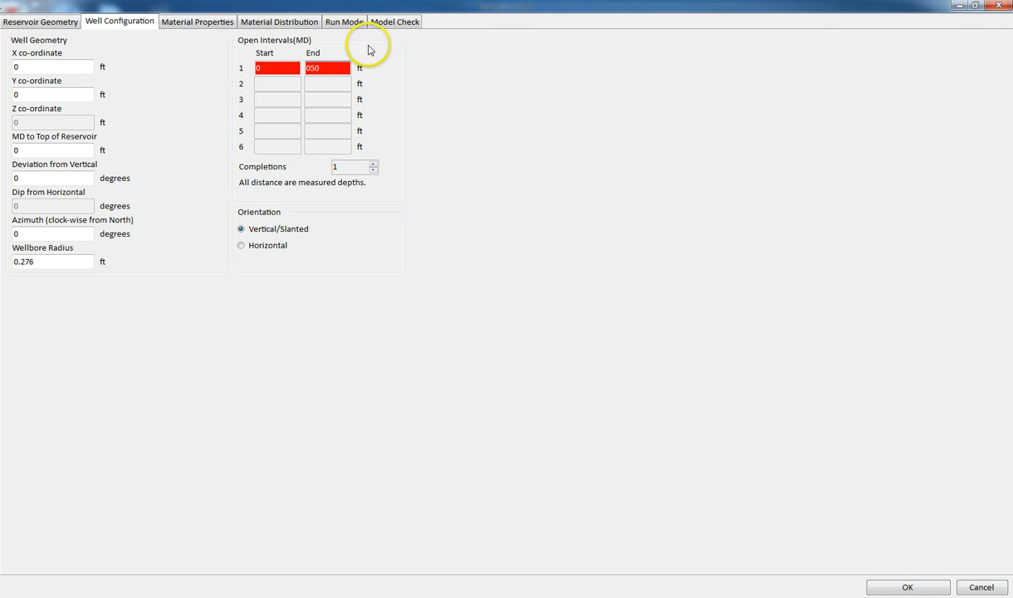
left_click(395, 21)
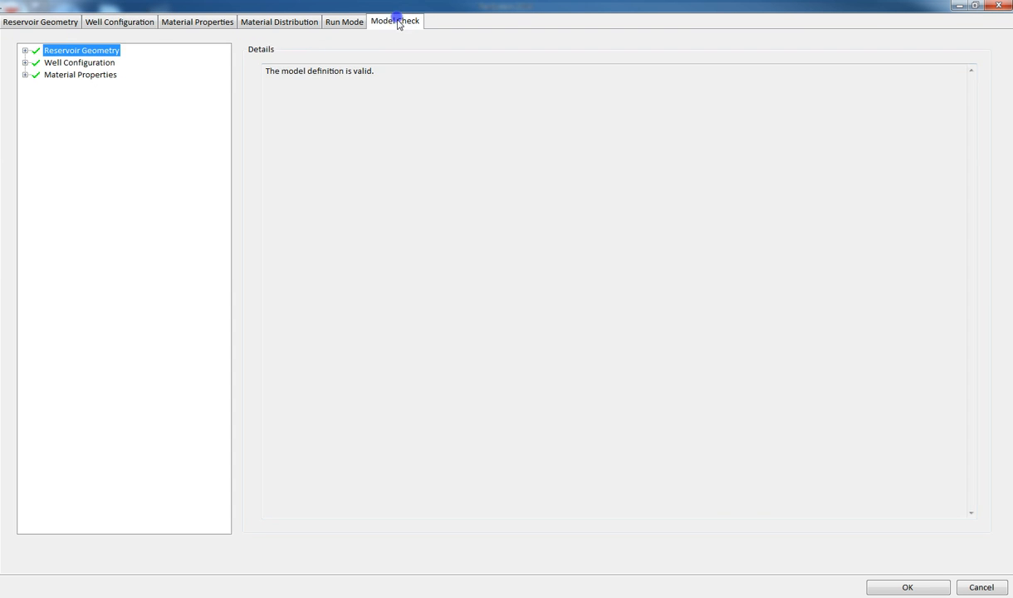
left_click(905, 587)
Launch a new PanMesh numerical simulation run from the Simulation section.
left_click(43, 482)
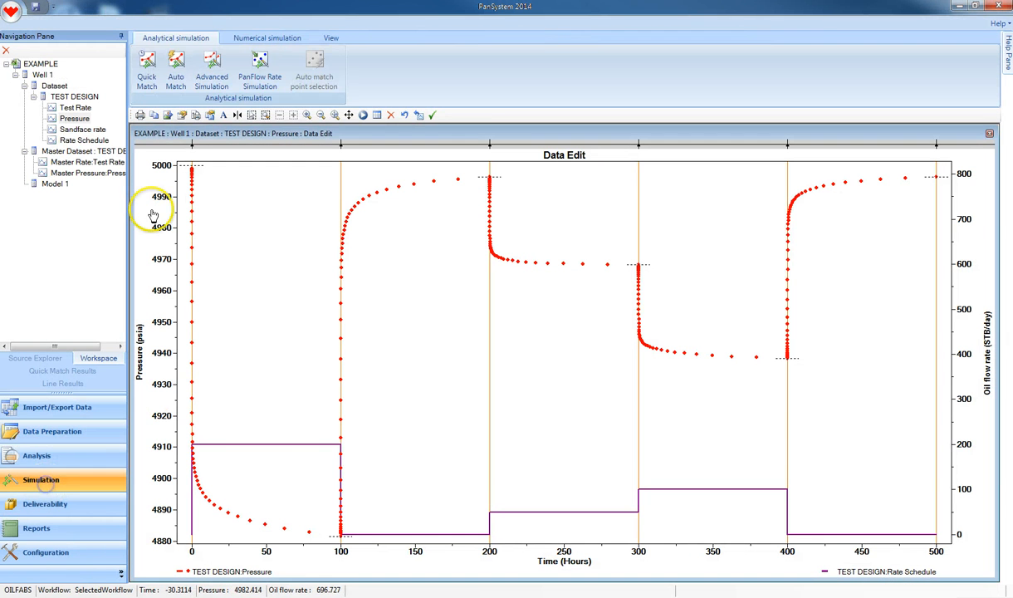
left_click(267, 37)
left_click(169, 72)
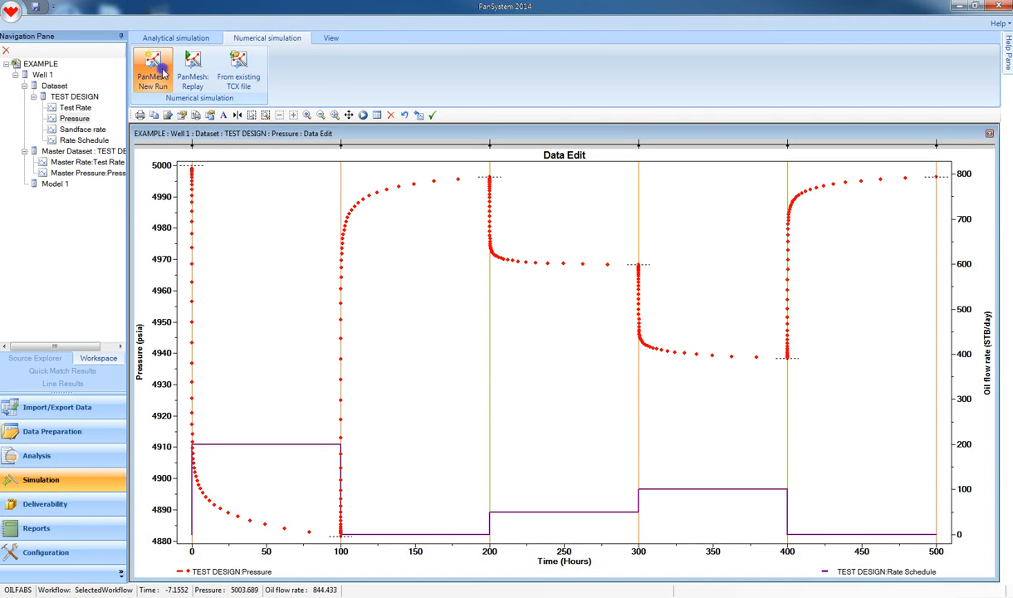
left_click(481, 339)
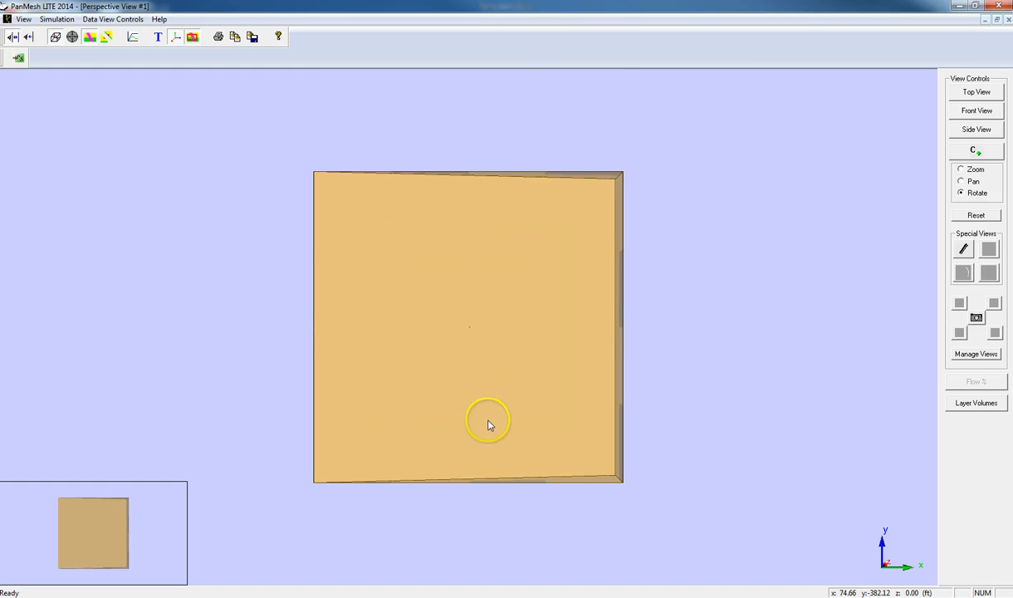
Display a cut plane with dip parallel to the well bore axis through the reservoir model.
left_click_drag(488, 425, 484, 319)
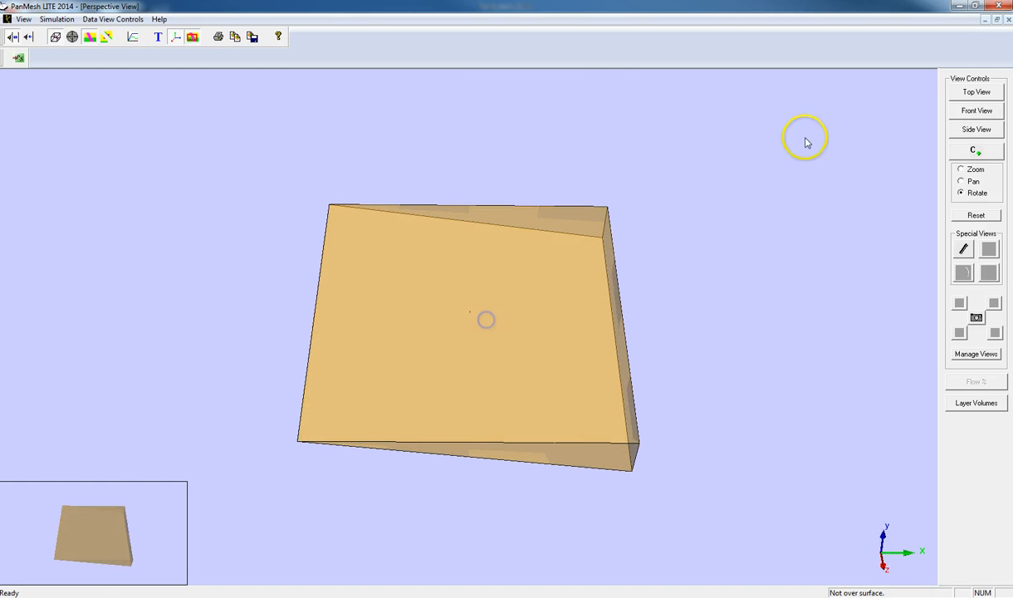
left_click(973, 114)
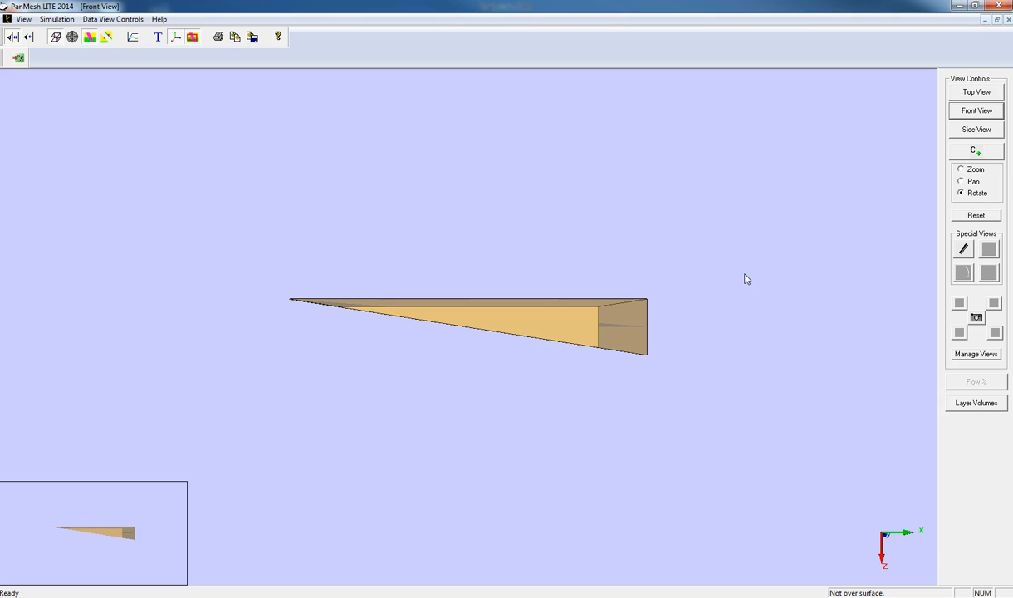
left_click_drag(687, 288, 571, 382)
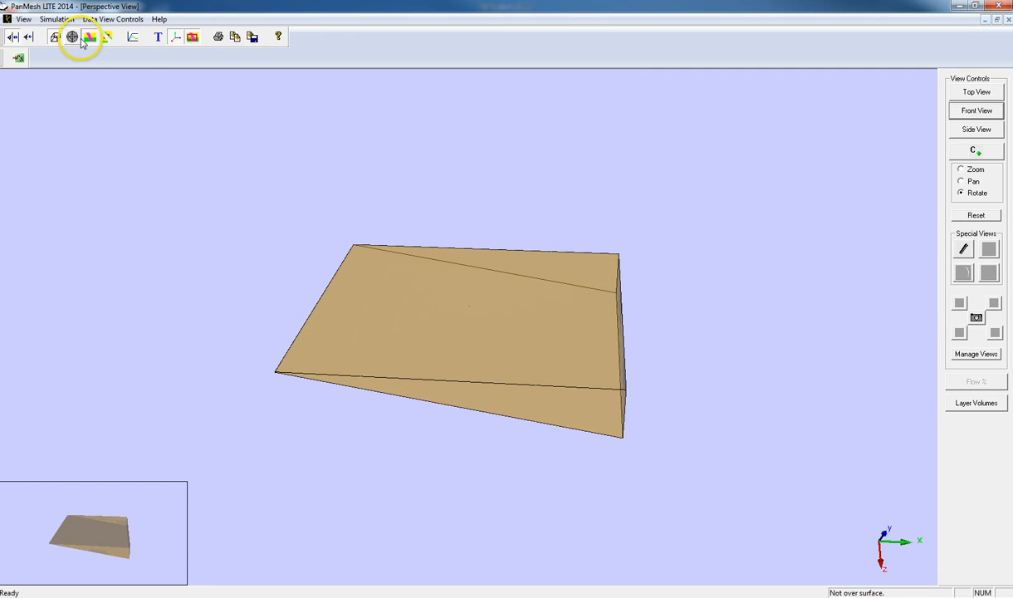
left_click(106, 36)
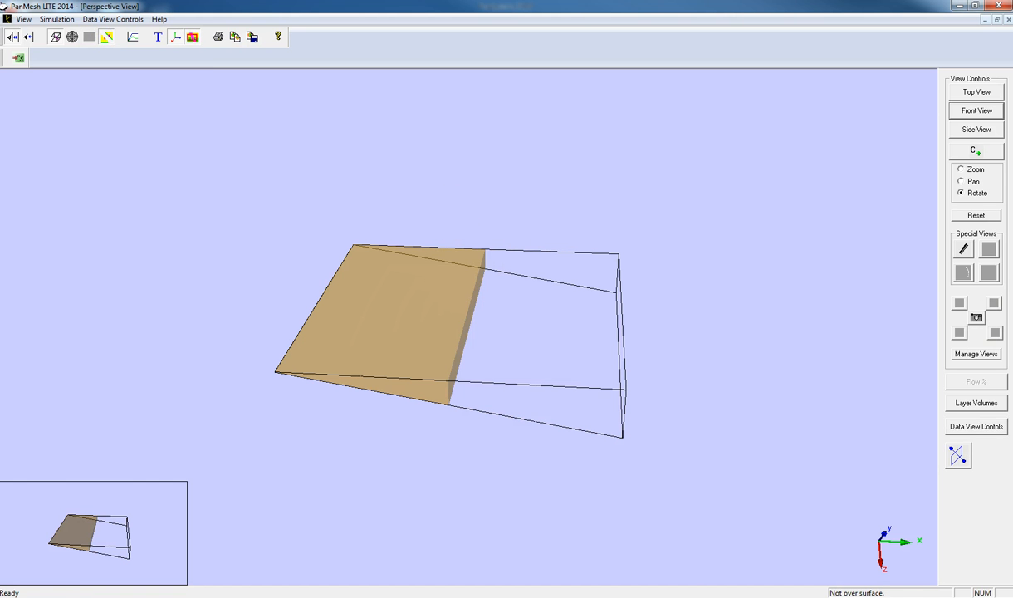
left_click(968, 426)
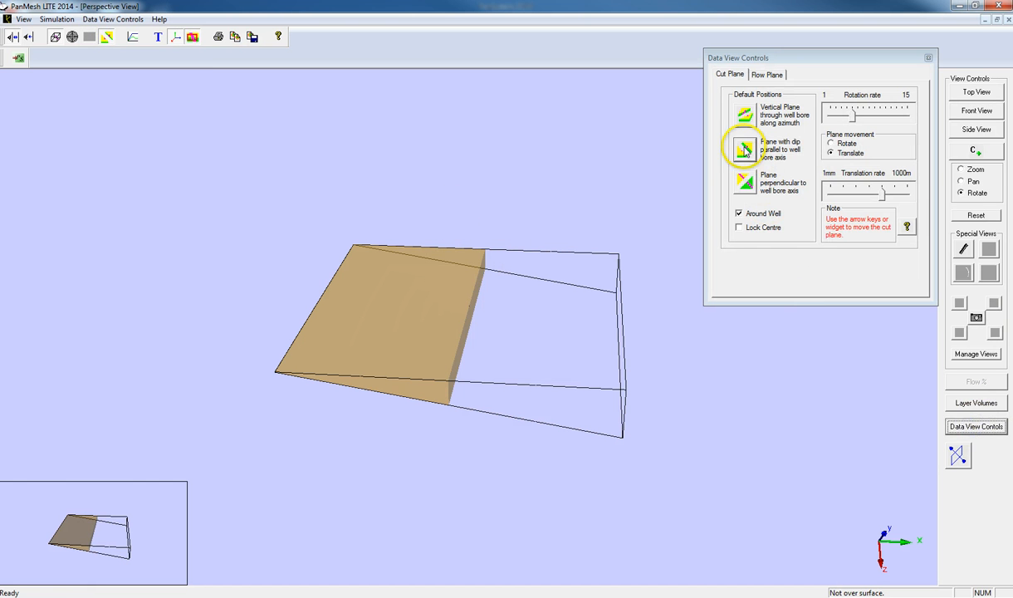
left_click(739, 181)
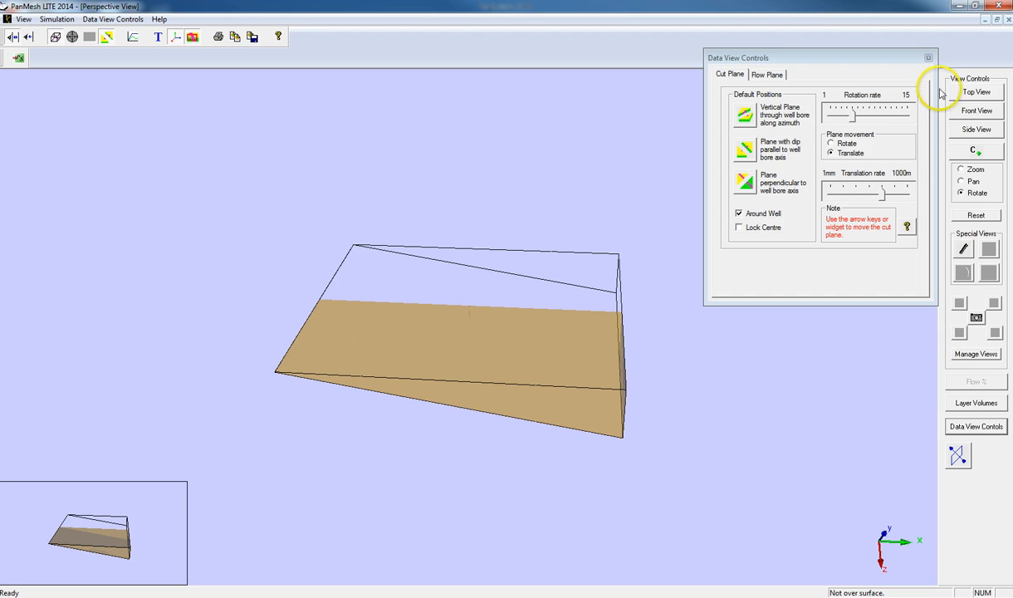
left_click(928, 57)
Run the simulation.
left_click_drag(362, 290, 1000, 417)
left_click_drag(516, 323, 703, 385)
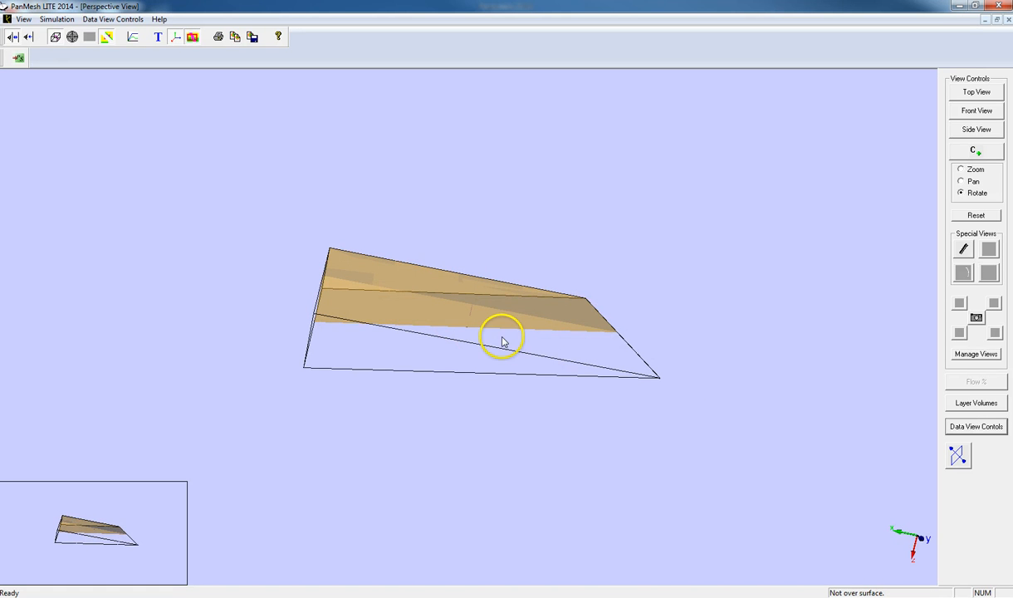
right_click_drag(517, 348, 470, 130)
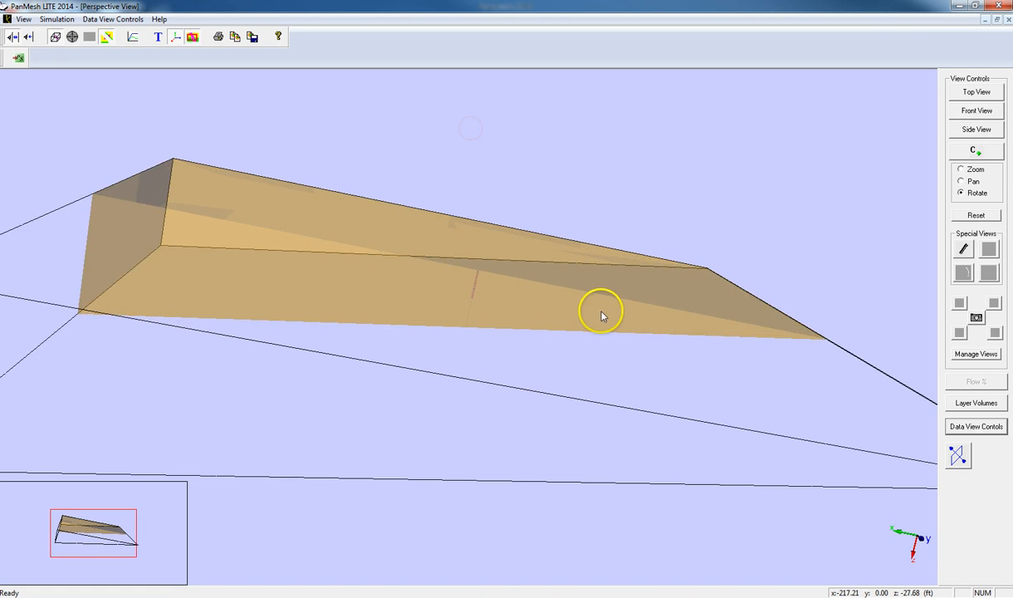
left_click_drag(597, 311, 492, 300)
left_click_drag(371, 290, 609, 288)
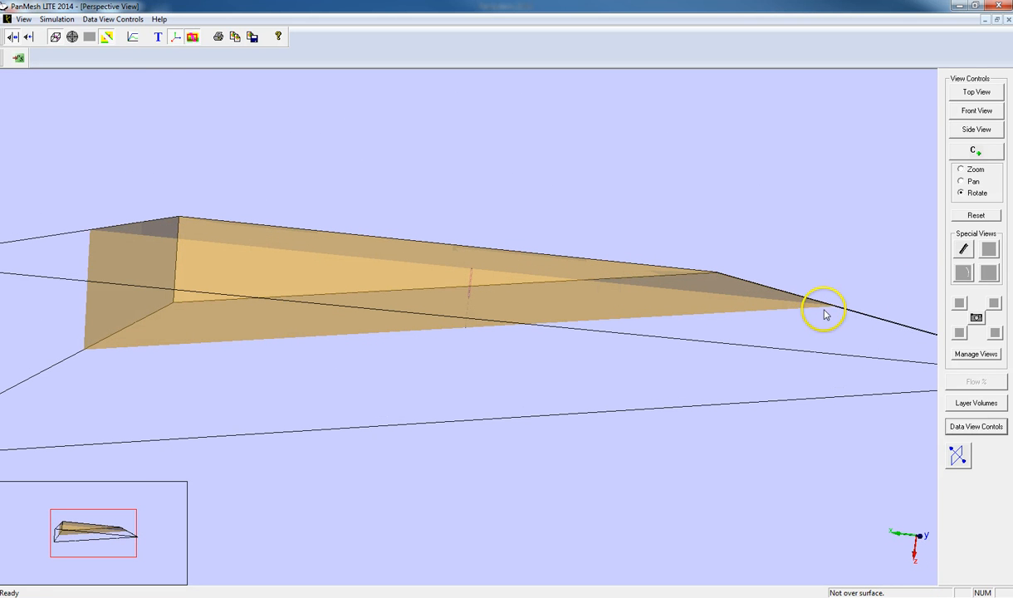
left_click(132, 39)
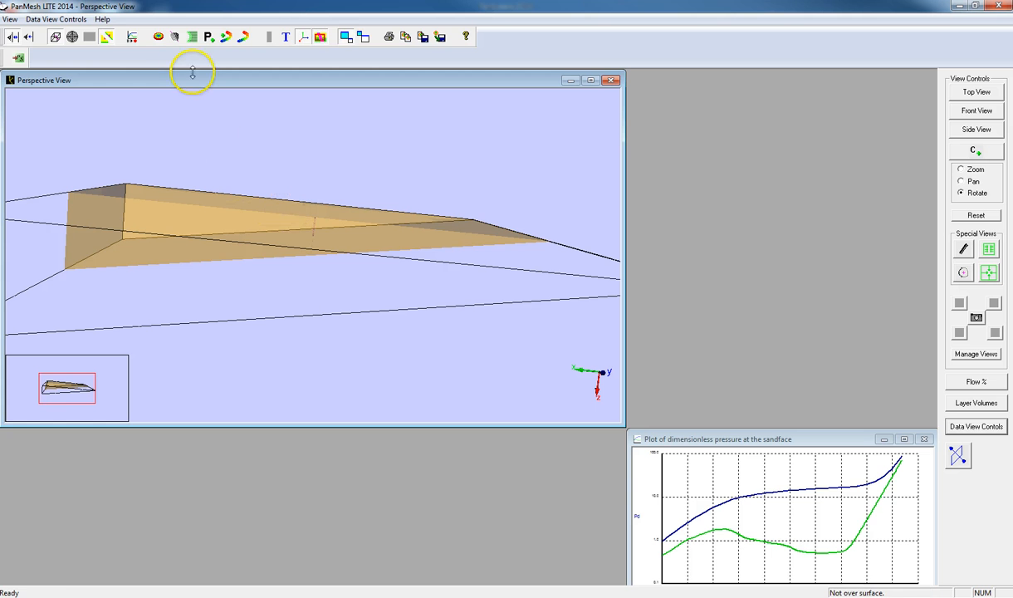
Show the pressure transient display and move the time cursor along the dimensionless sandface pressure plot.
left_click(173, 38)
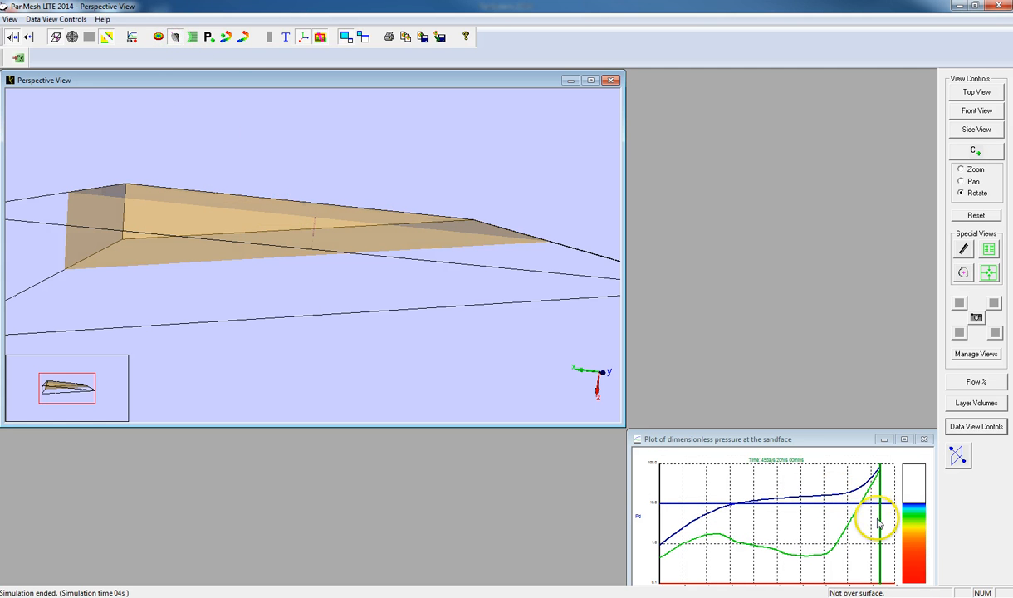
left_click(737, 519)
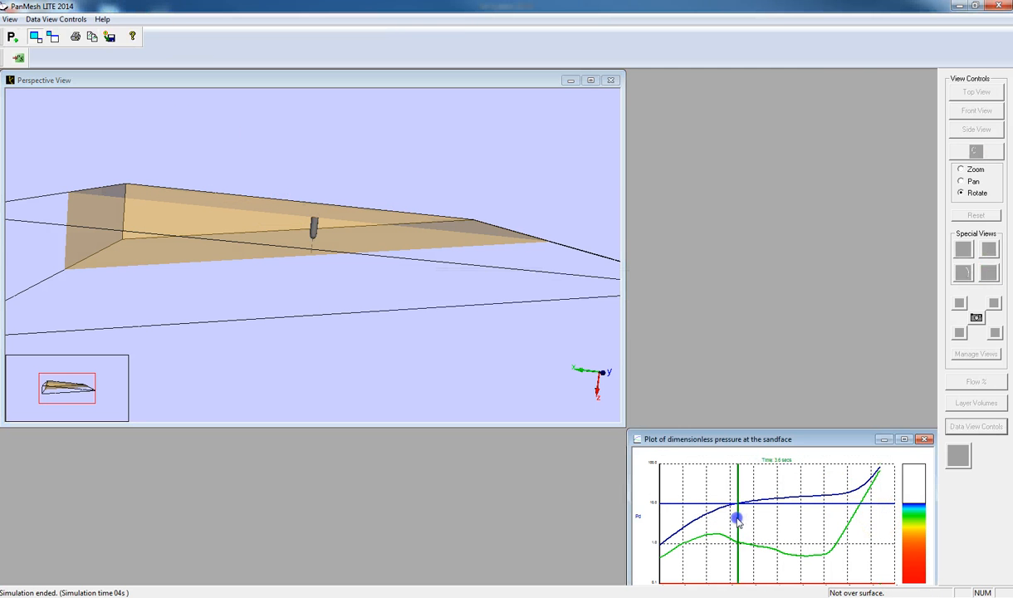
mouse_move(738, 519)
left_mouse_down()
mouse_move(834, 522)
mouse_move(778, 523)
mouse_move(798, 525)
left_mouse_up()
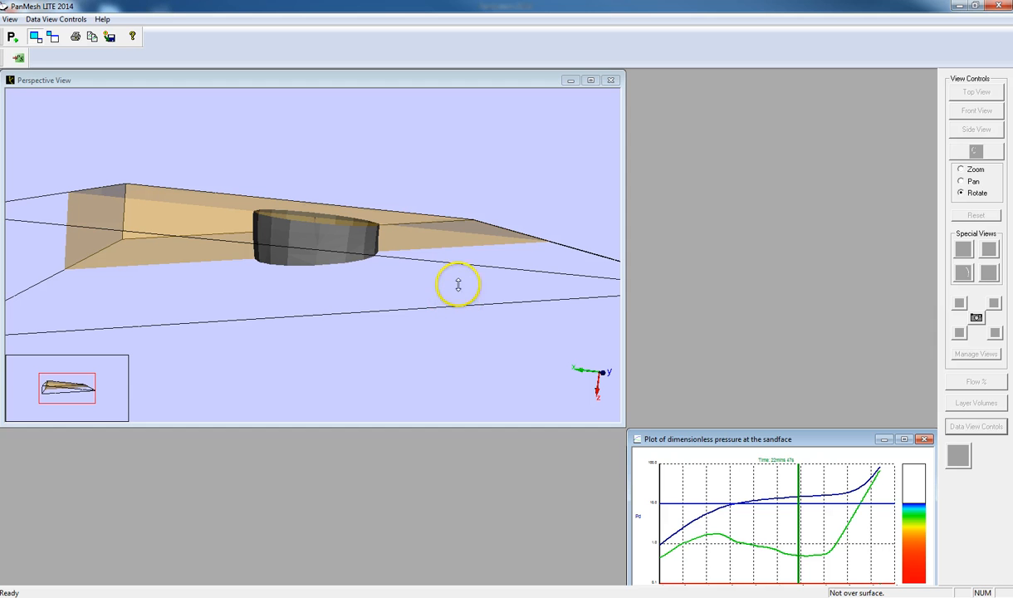